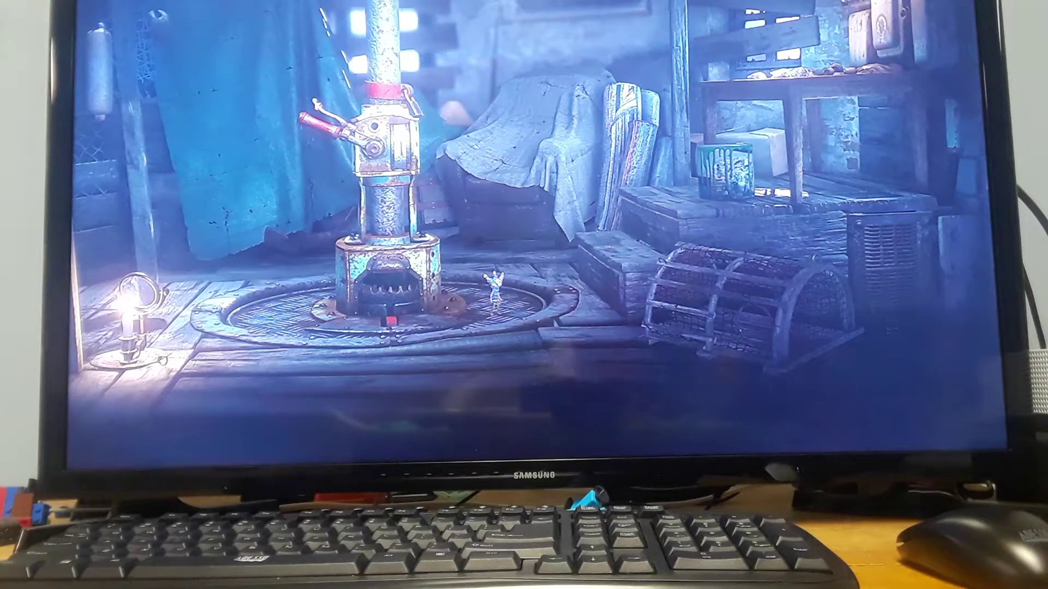
key(Right)
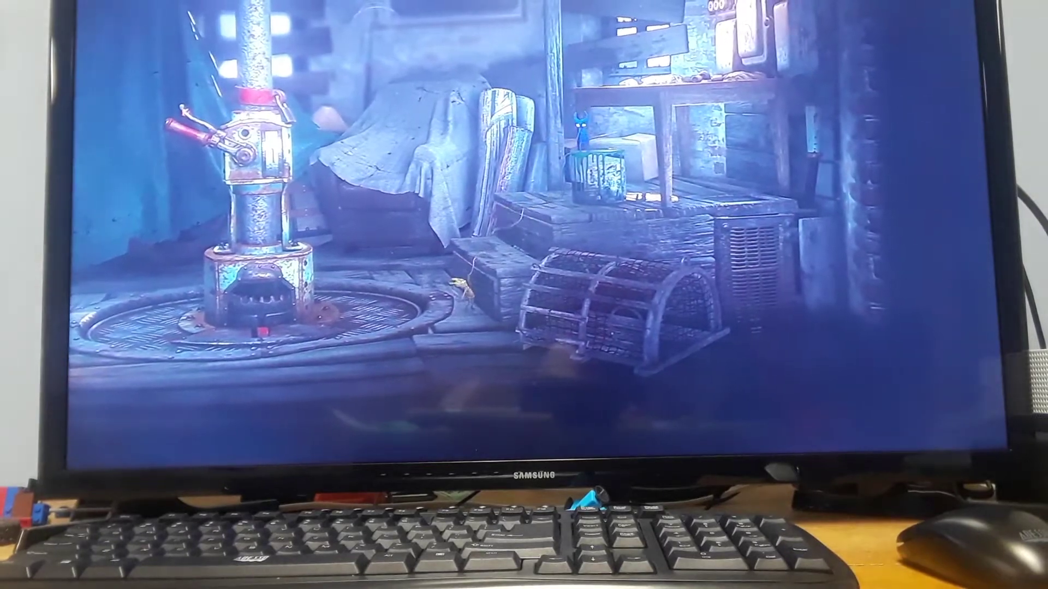
key(Right)
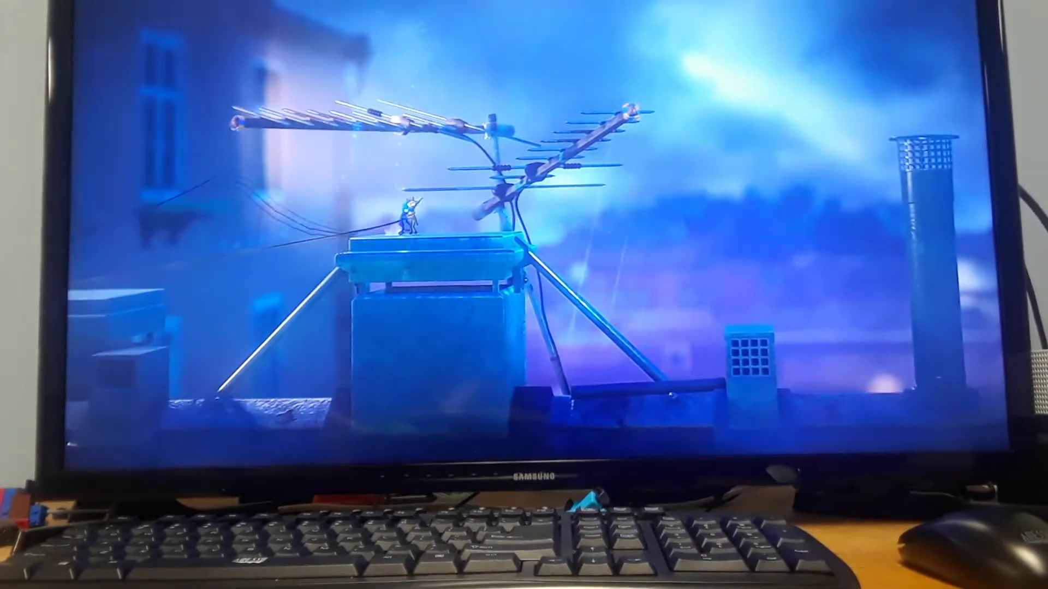
key(Escape)
key(Down)
key(Return)
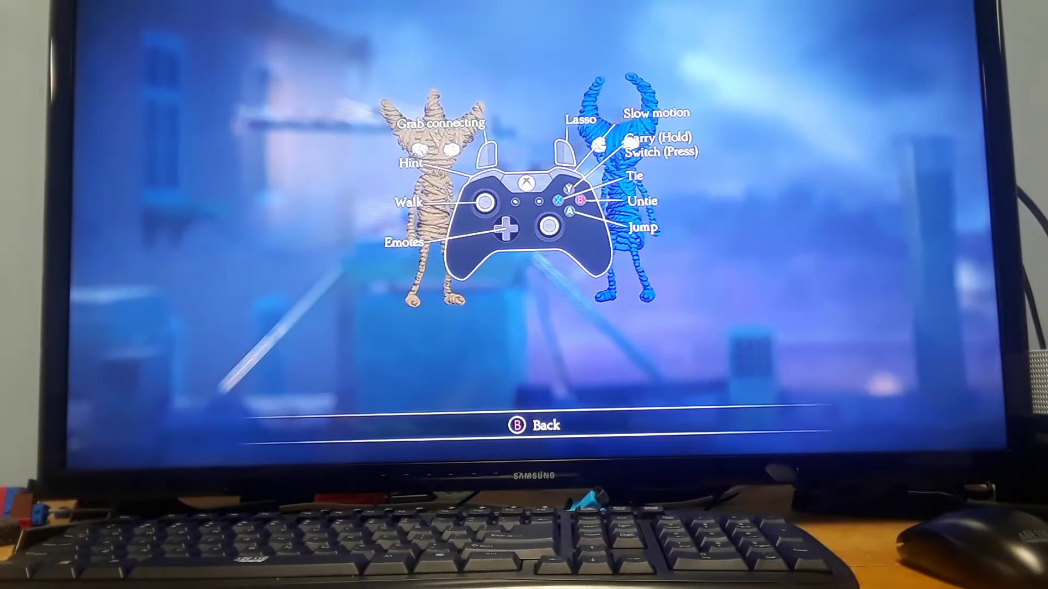
key(Escape)
key(Escape)
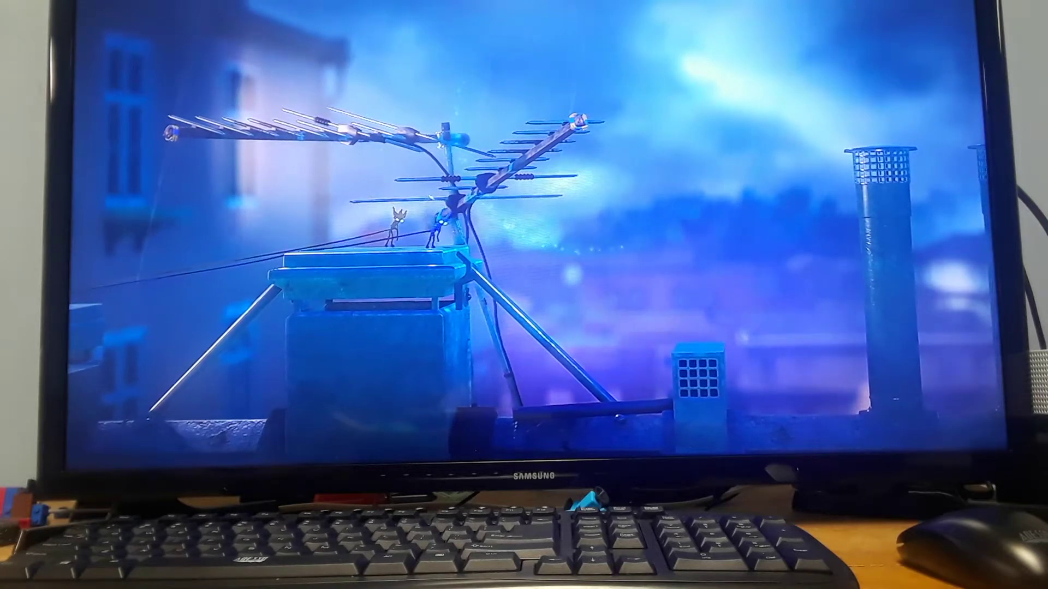
key(Escape)
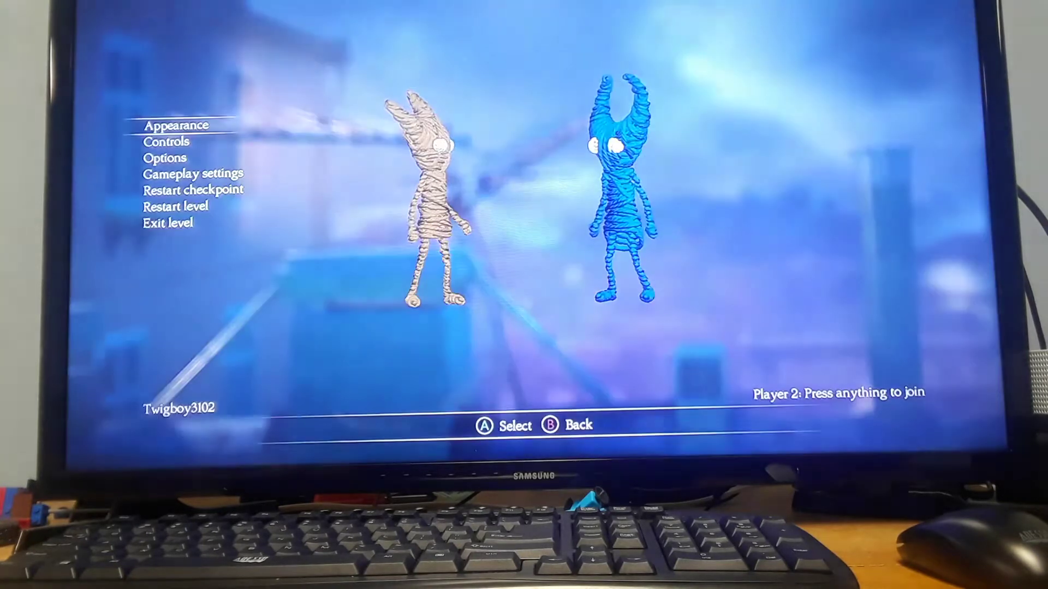
key(Down)
key(Return)
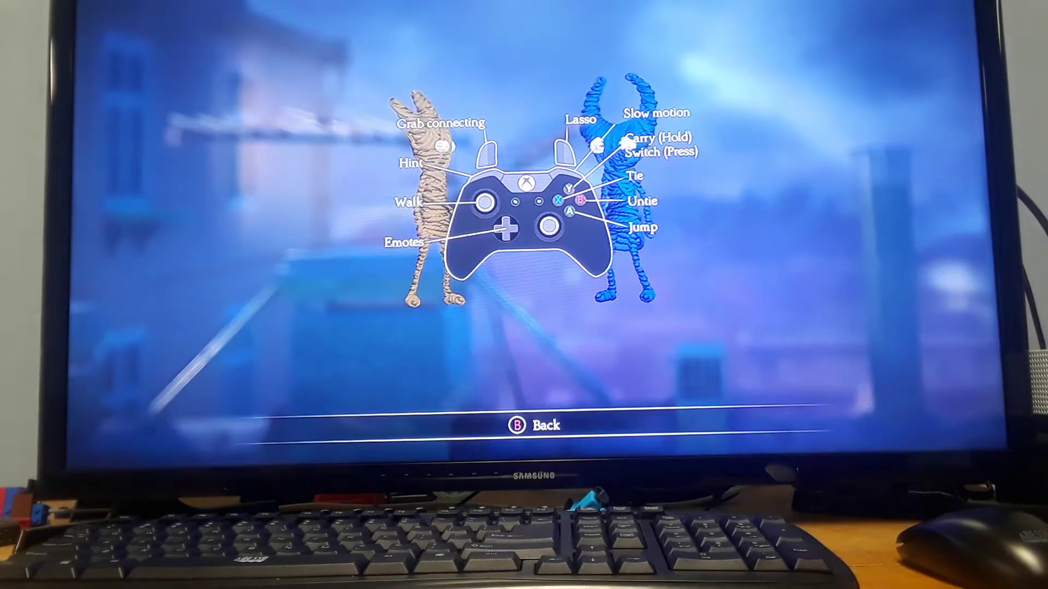
key(Escape)
key(Escape)
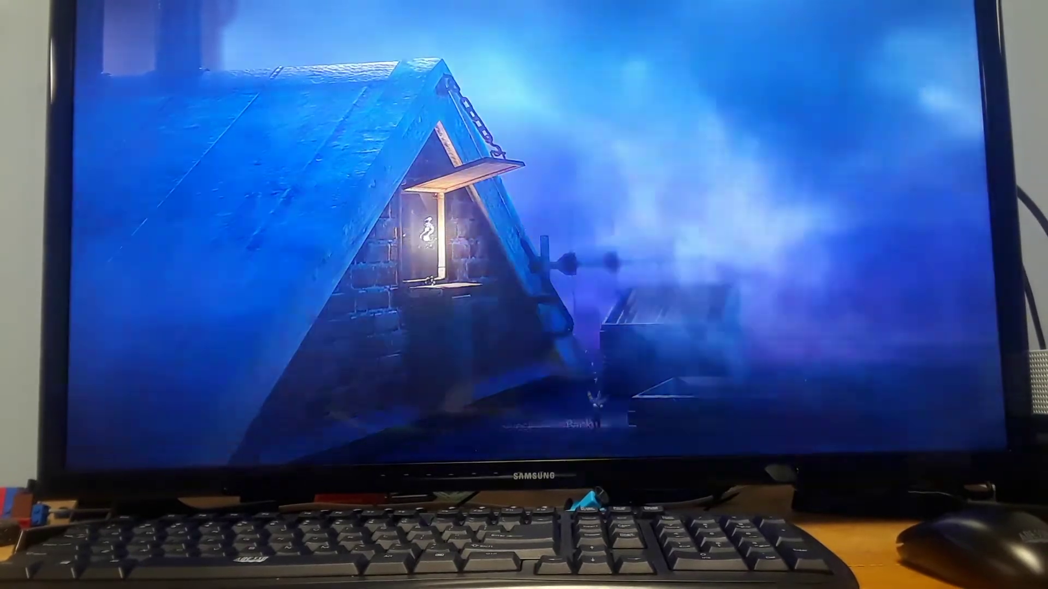
key(Escape)
key(Down)
key(Return)
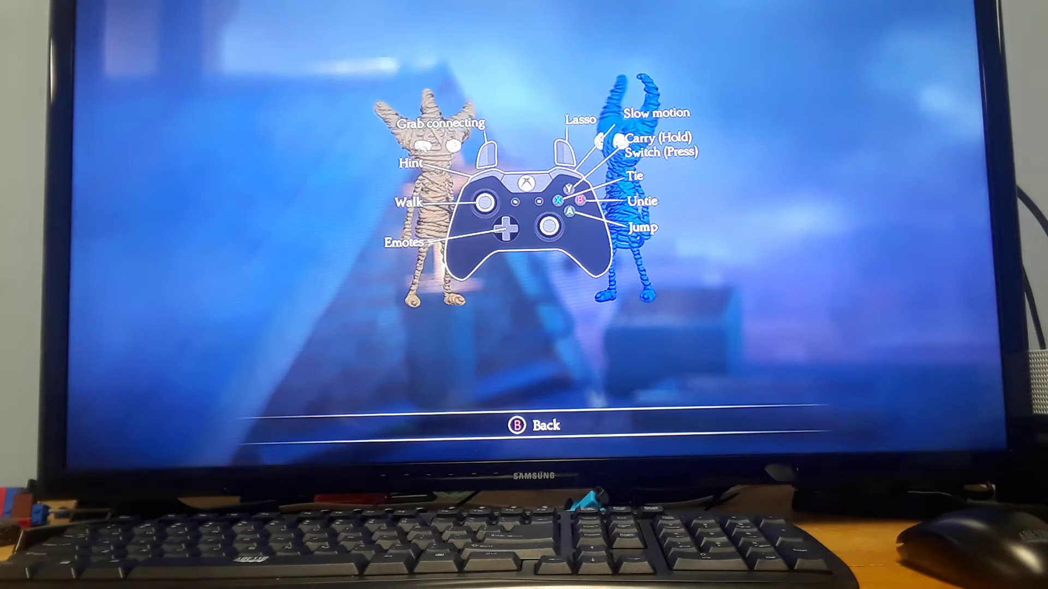
key(Escape)
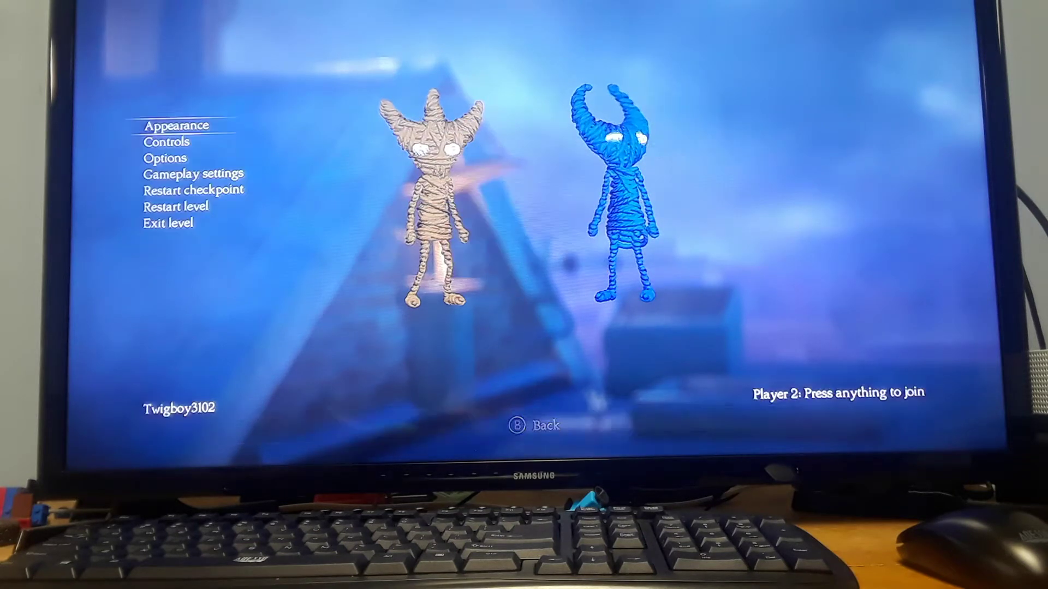
key(Escape)
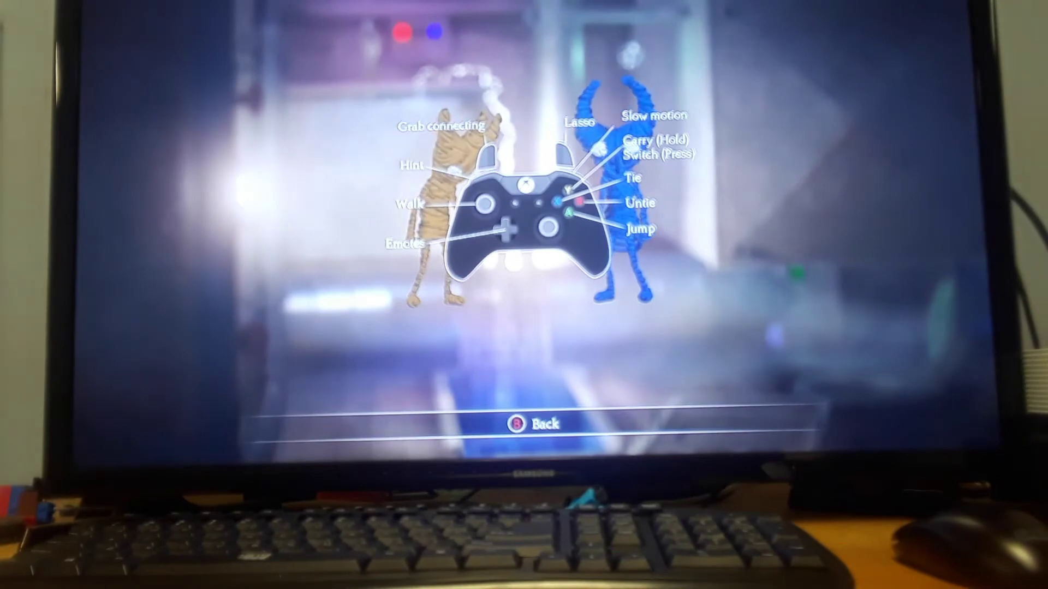
key(Escape)
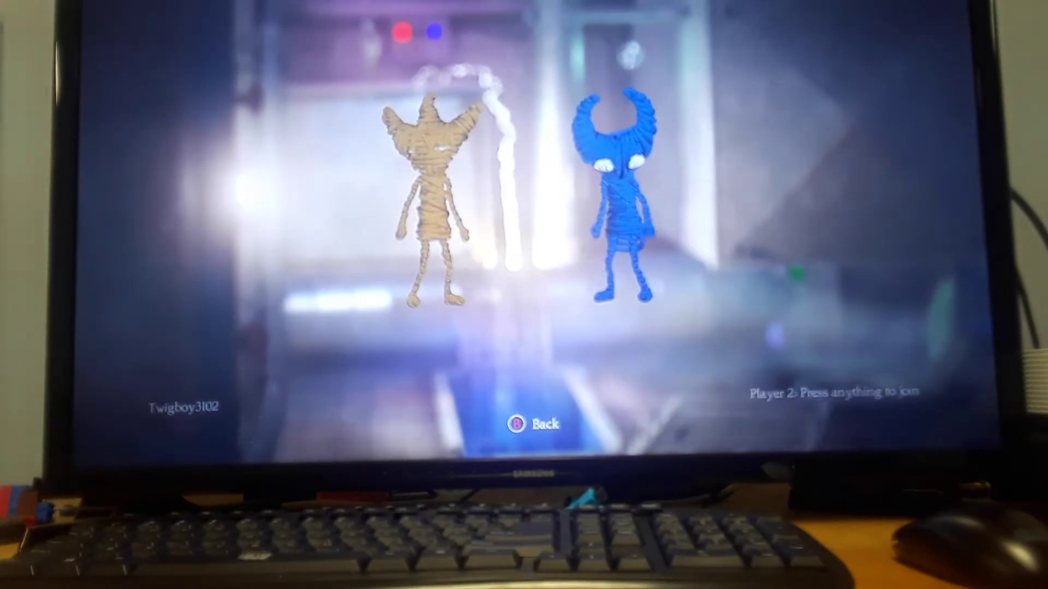
key(Escape)
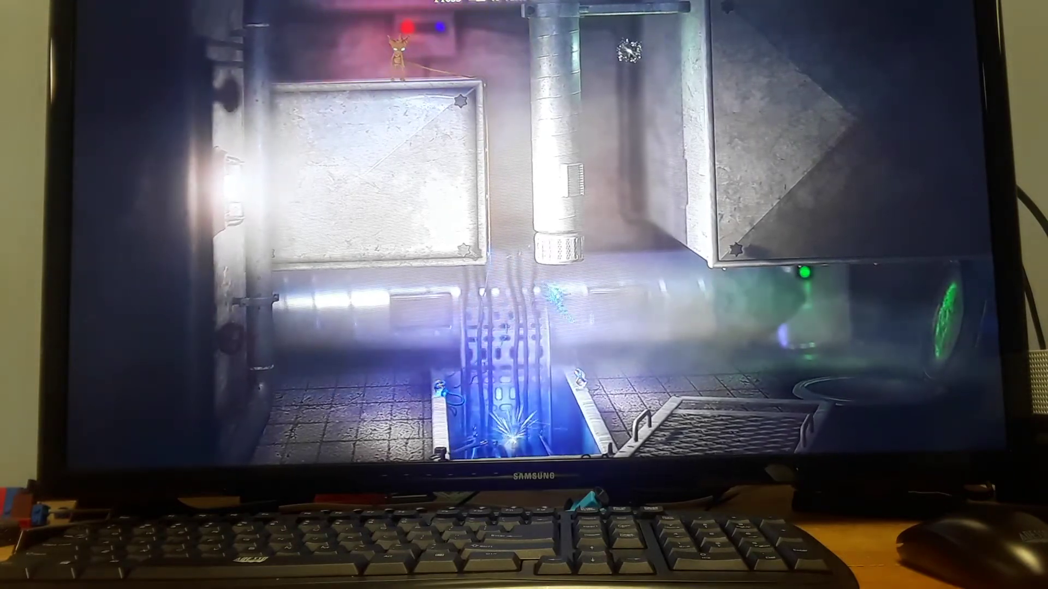
key(Right)
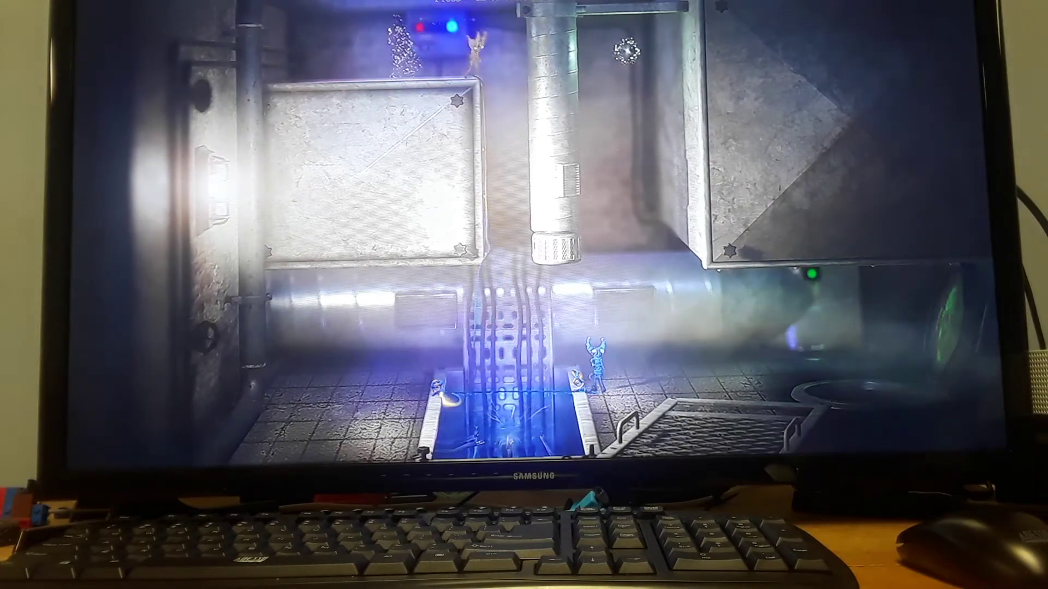
key(Right)
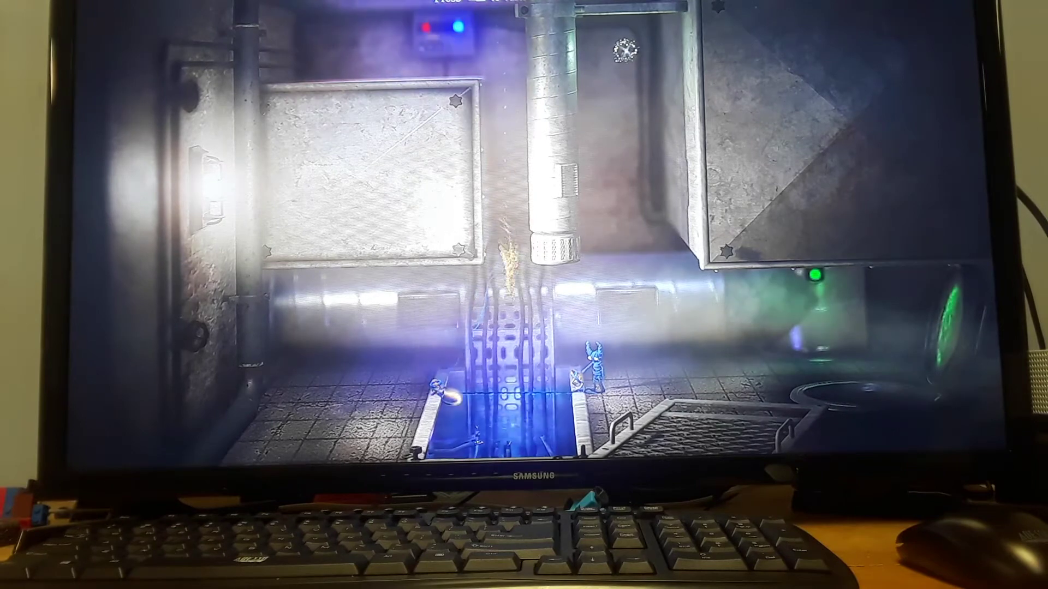
key(Right)
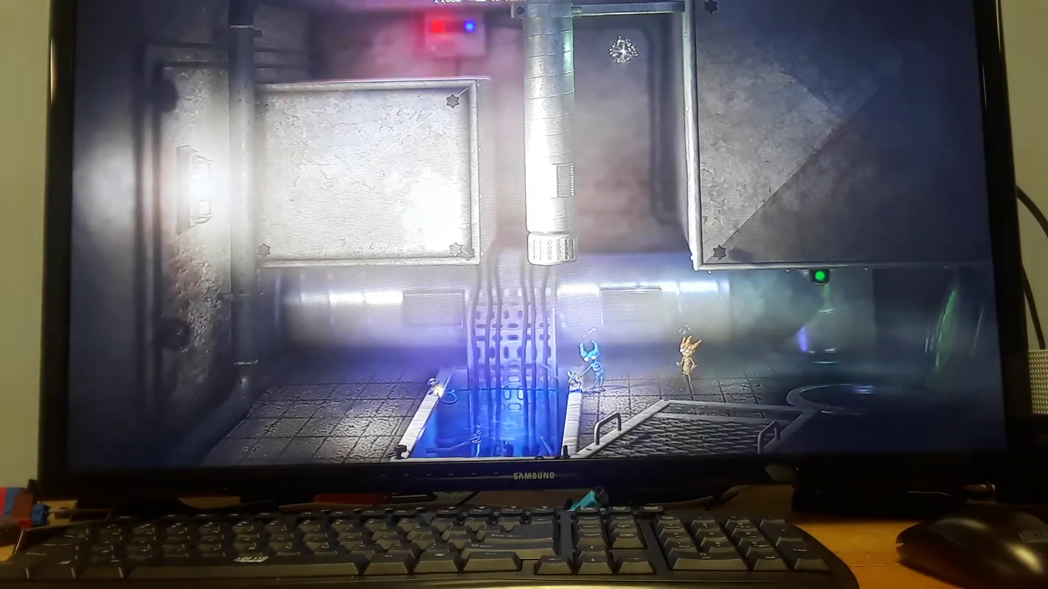